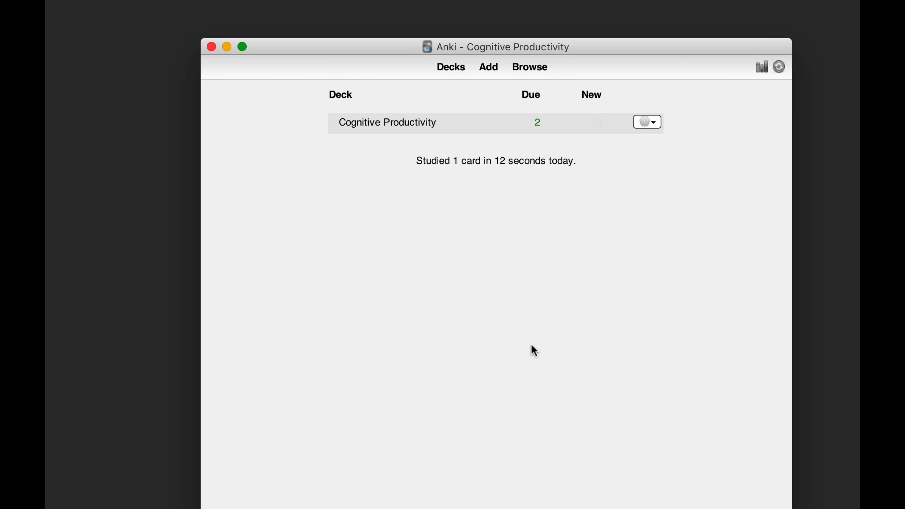
# Start a new Concept/Term note in the Cognitive Productivity deck and enter "Deepity" as the term
pyautogui.click(495, 76)
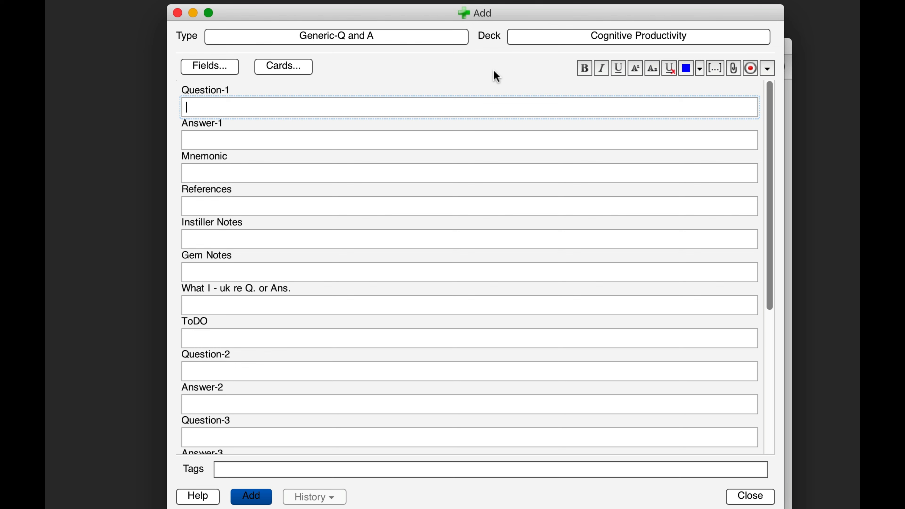
pyautogui.click(367, 35)
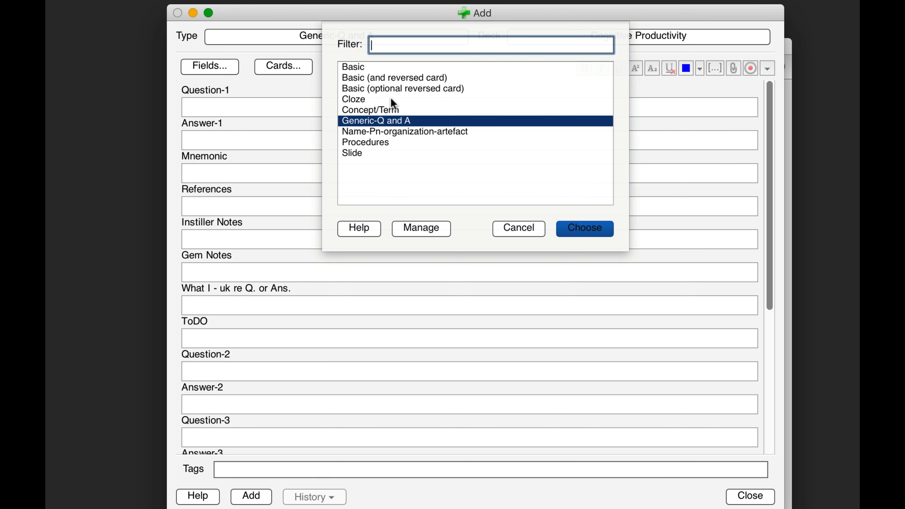
pyautogui.click(397, 110)
pyautogui.click(587, 228)
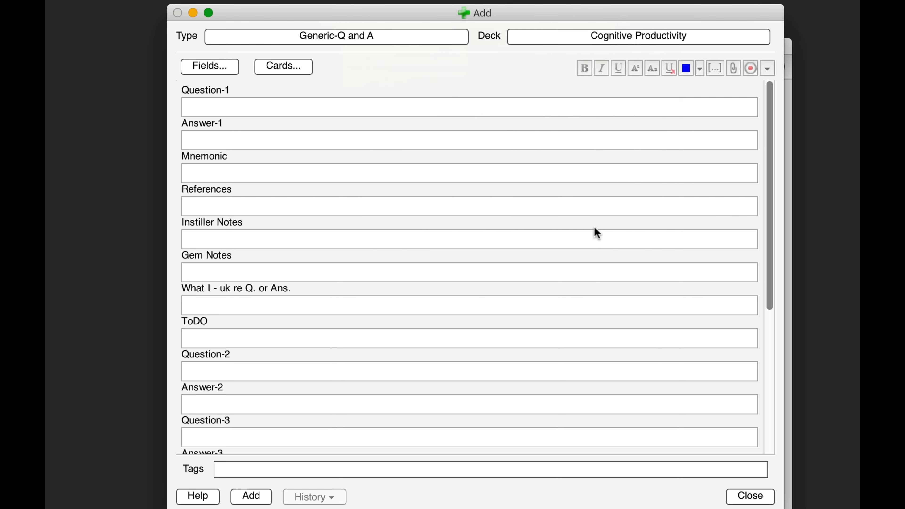
pyautogui.write('Deepity')
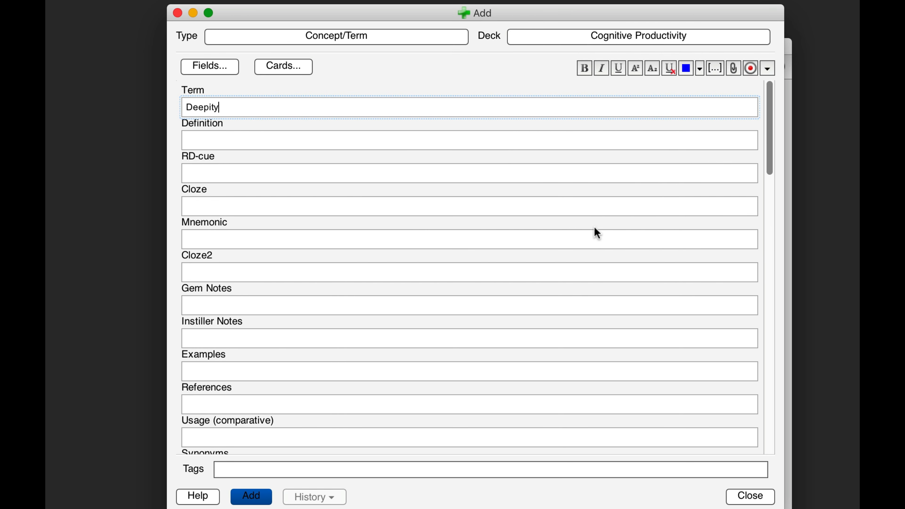
# Fill in the Definition with the three-line text starting "A proposition that seems to be profound because it has (at least) two readings"
pyautogui.press('Tab')
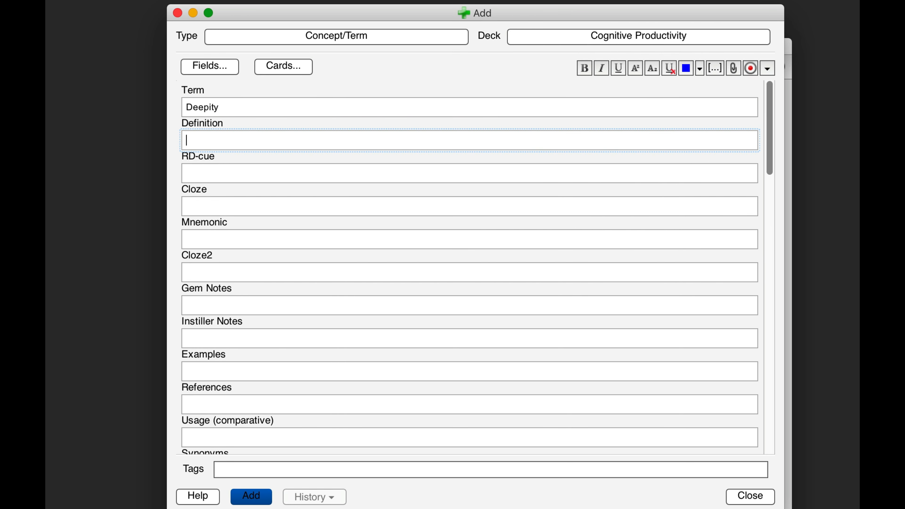
pyautogui.press('super+Tab')
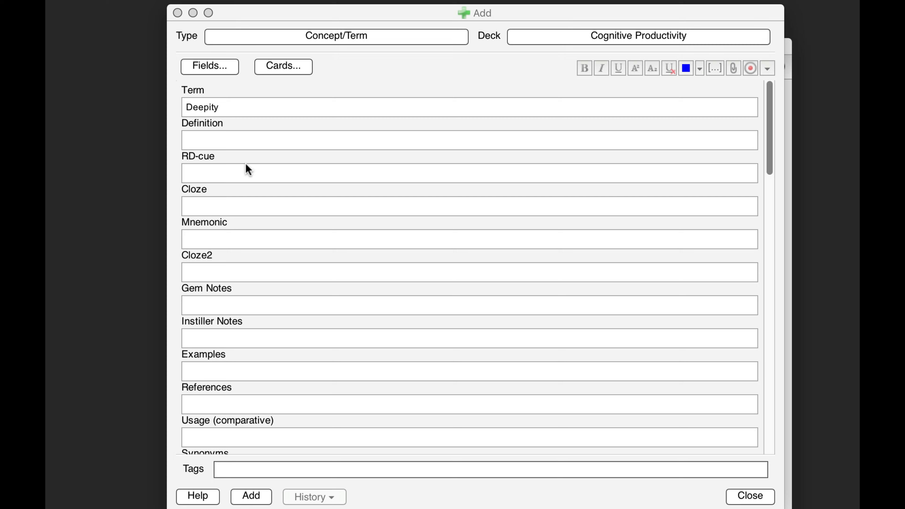
pyautogui.press('super+Tab')
pyautogui.write('A proposition that seems to be profound because it has (at least) two readings between which  it balances precariously. On one reading it is true but trivial. And on another reading it is false, but would be earth-shattering if true.')
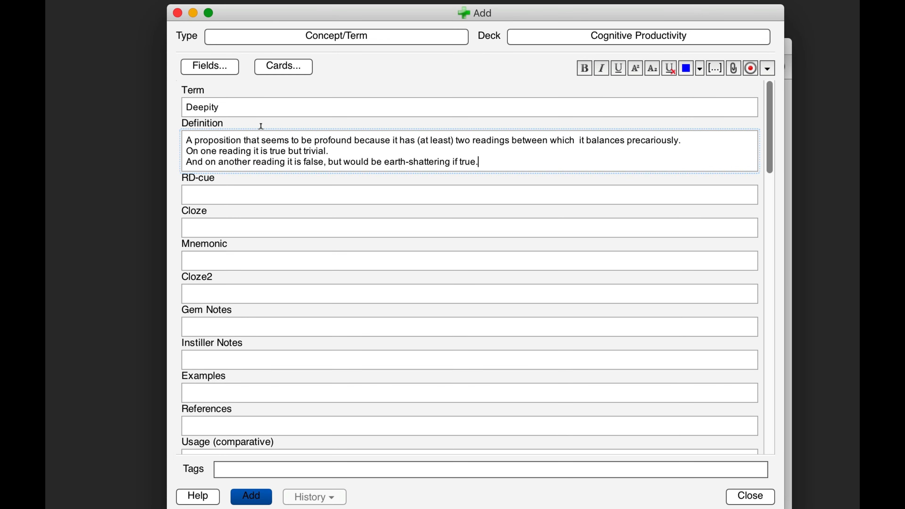
# Fill in the Examples with the "Evolution is only a theory." paragraph and the "God is the universe" paragraph
pyautogui.press('Tab')
pyautogui.press('Tab')
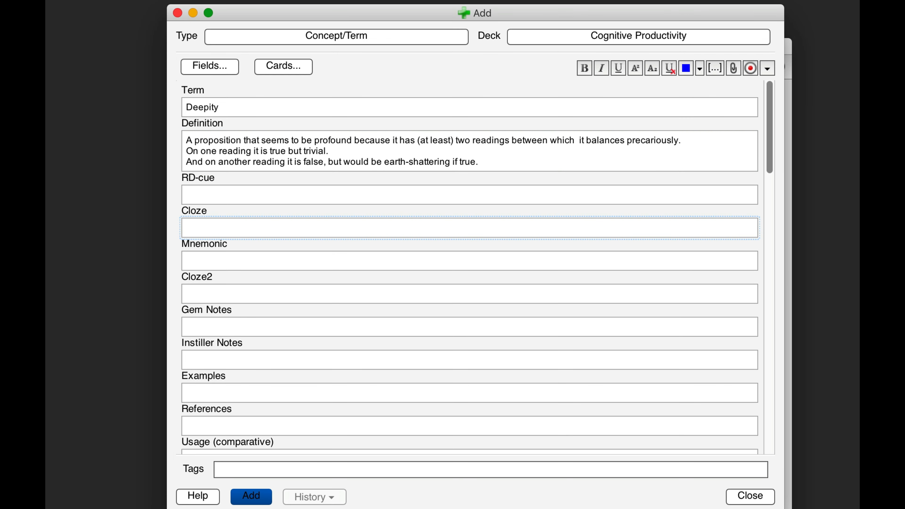
pyautogui.click(267, 386)
pyautogui.write('"Evolution is only a theory."  Yes, evolution is a theory.  This statement is trivially true.  But to the extent that it\'s profound (evolution has a long way to go before it becomes truly accepted, say), it\'s false.  A New Age-y type of THIS might be "God is the universe" or "God is nature."  Sure, we can redefine God to have the same meaning as anything we want.  Trivial.  But the profound implication (we\'ve now explained God or proven his existence) is meaningless.')
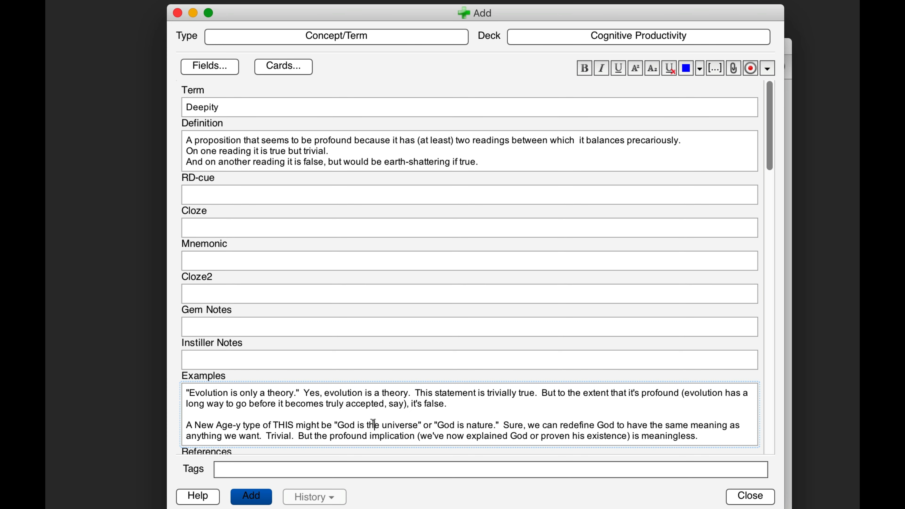
pyautogui.scroll(-3, 373, 422)
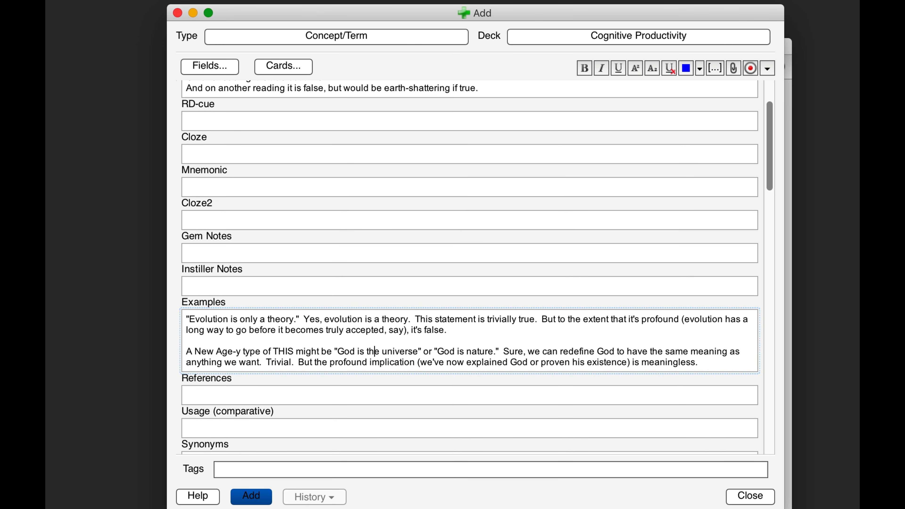
pyautogui.press('super+Tab')
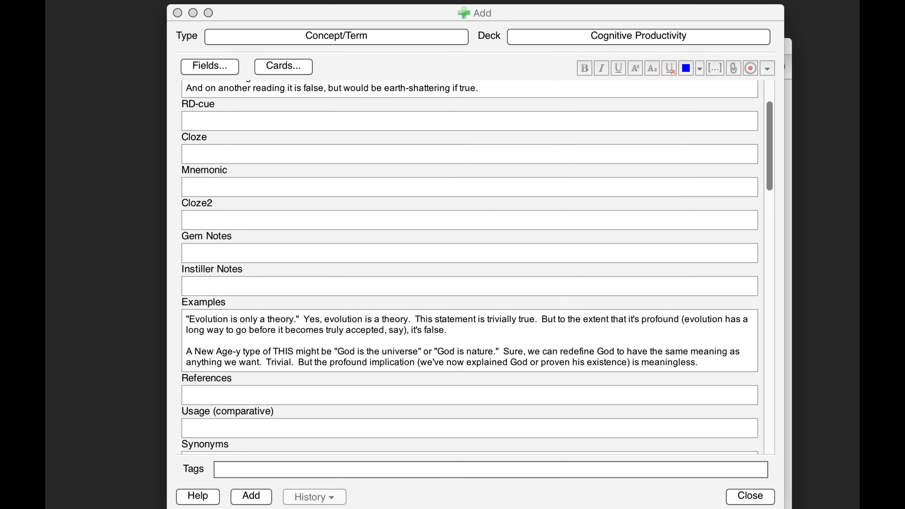
pyautogui.click(450, 271)
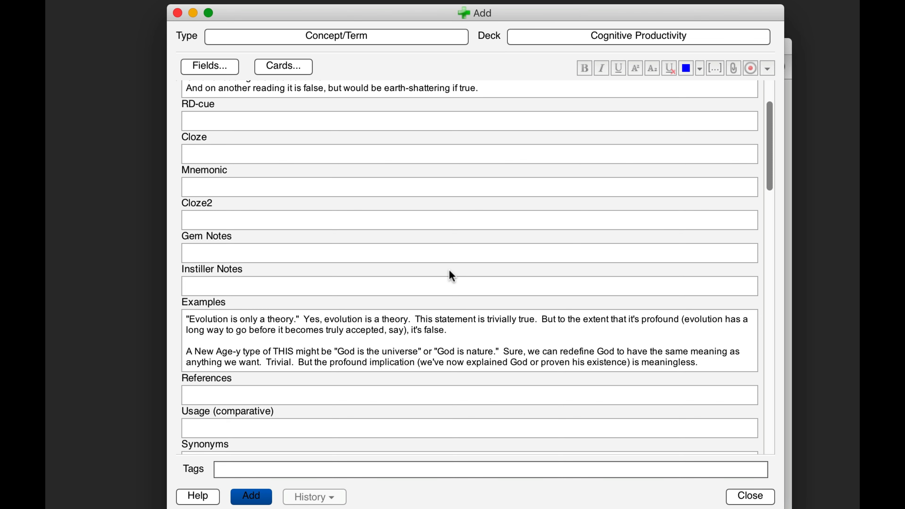
pyautogui.click(551, 24)
pyautogui.press('super+c')
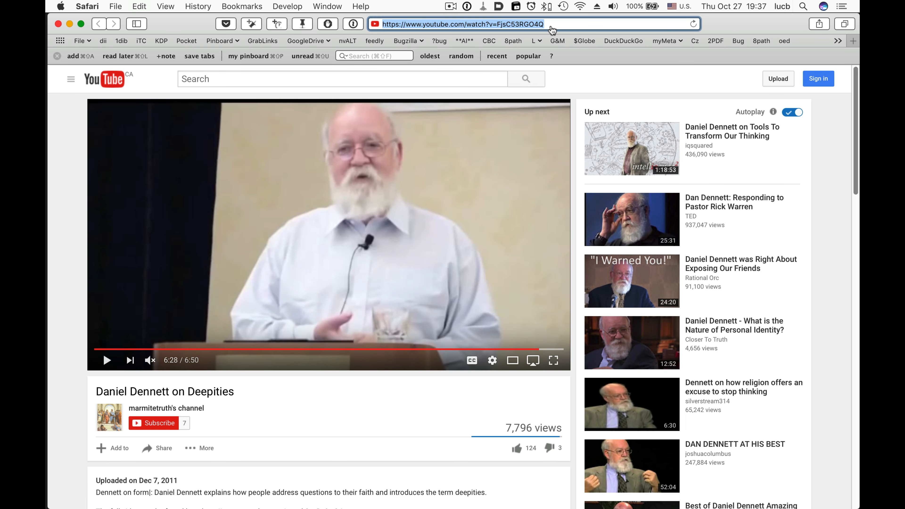
pyautogui.press('super+Tab')
pyautogui.press('super+alt+h')
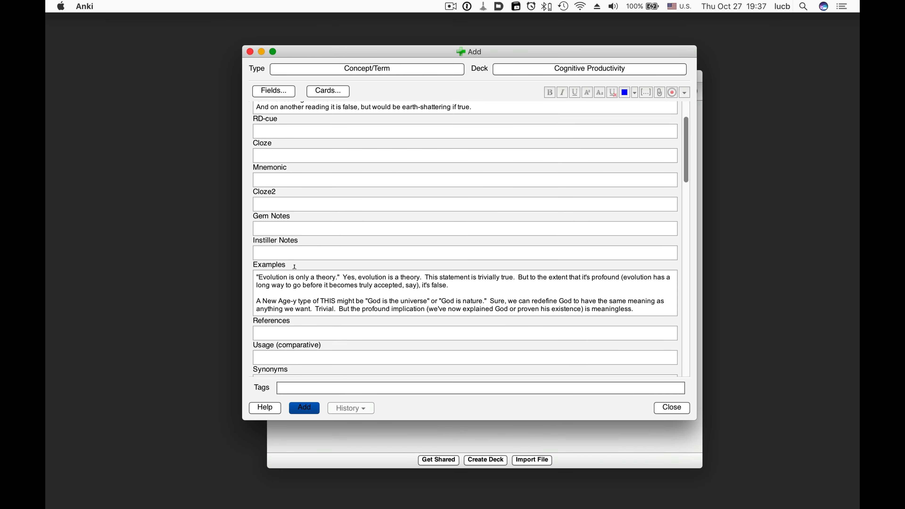
pyautogui.scroll(-5, 302, 310)
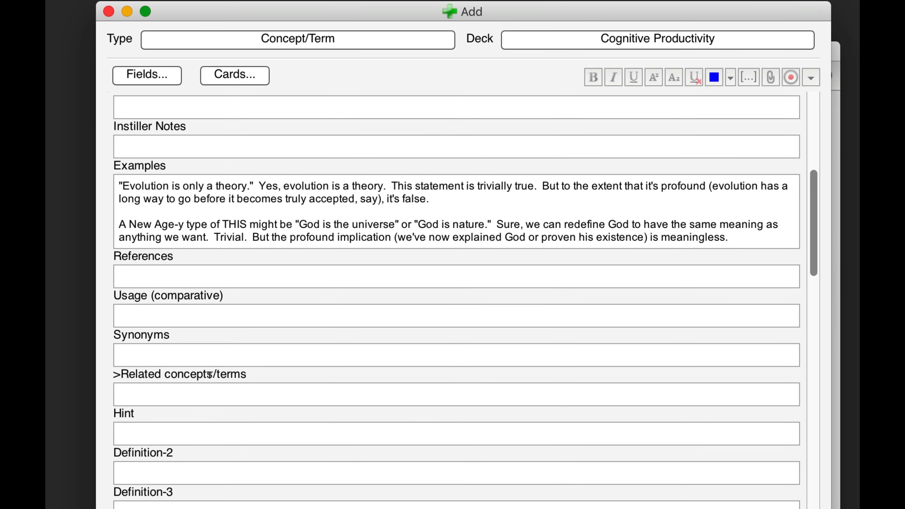
pyautogui.click(318, 330)
pyautogui.press('super+v')
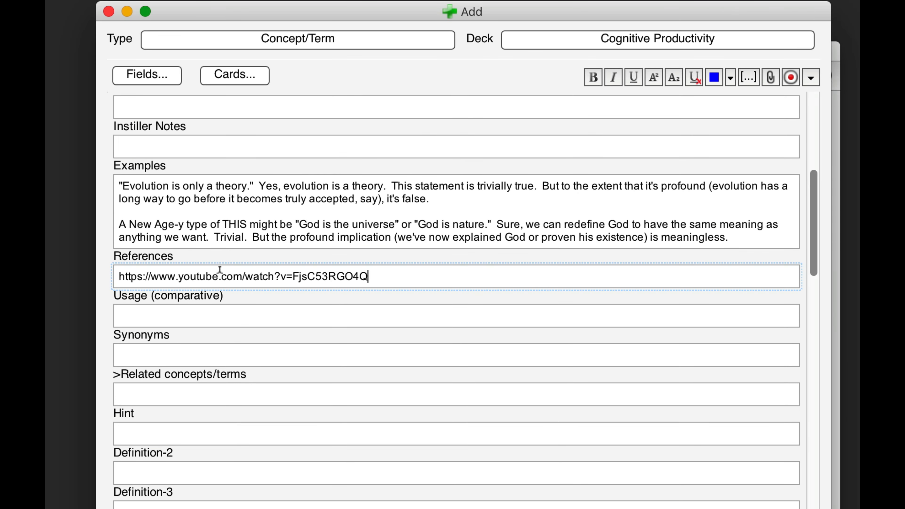
pyautogui.press('Return')
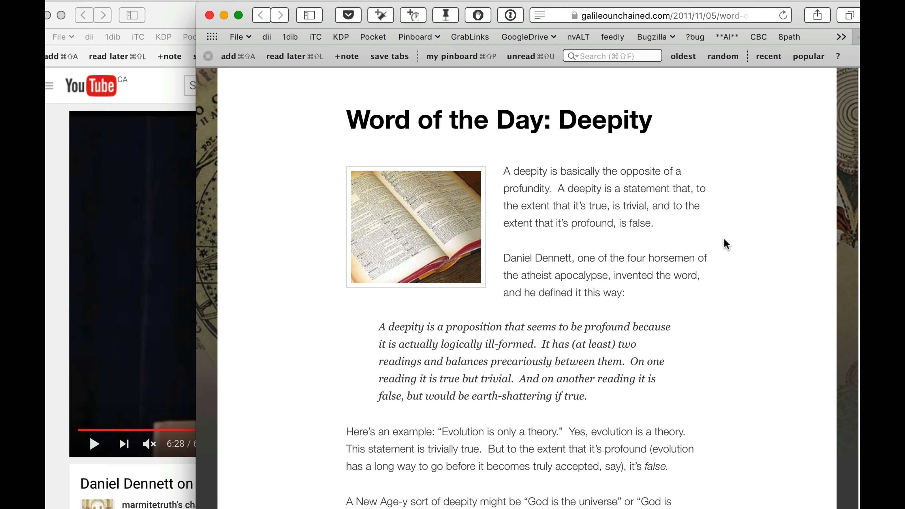
pyautogui.press('super+l')
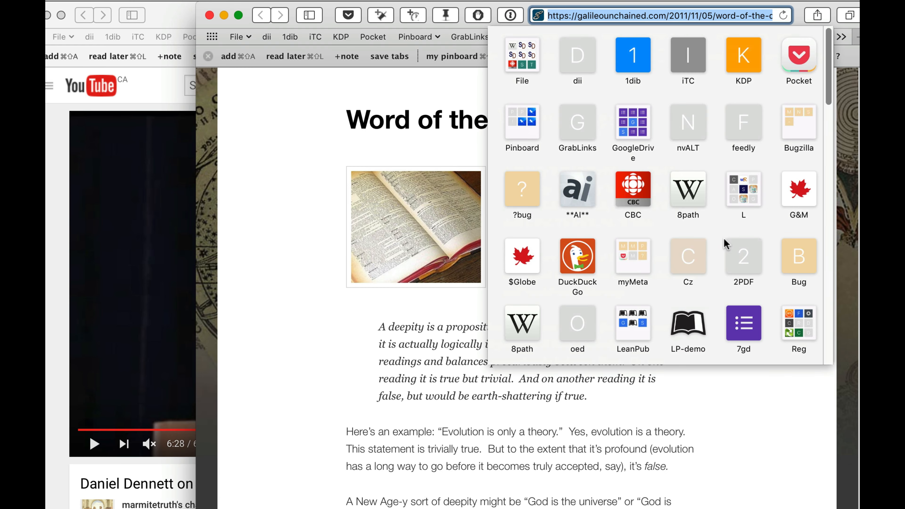
pyautogui.press('super+Tab')
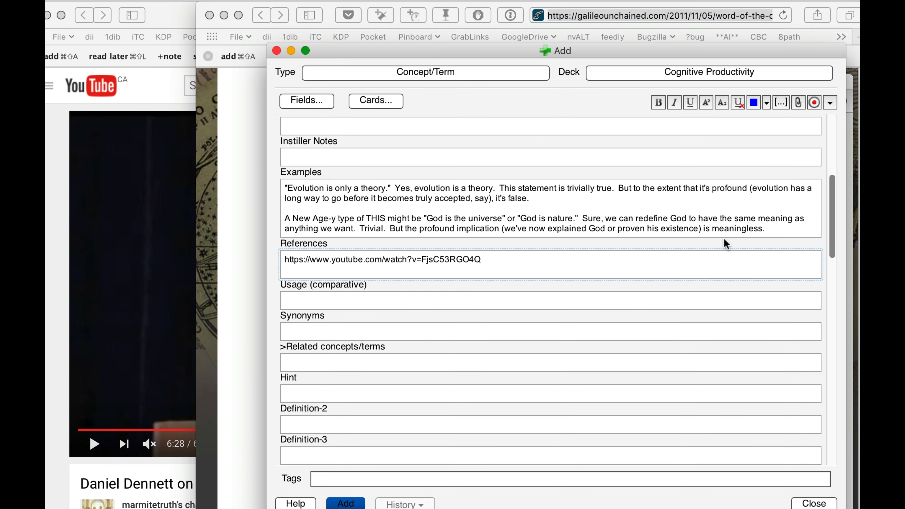
pyautogui.press('Return')
pyautogui.write('https://galileounchained.com/2011/11/05/word-of-the-day-deepity/')
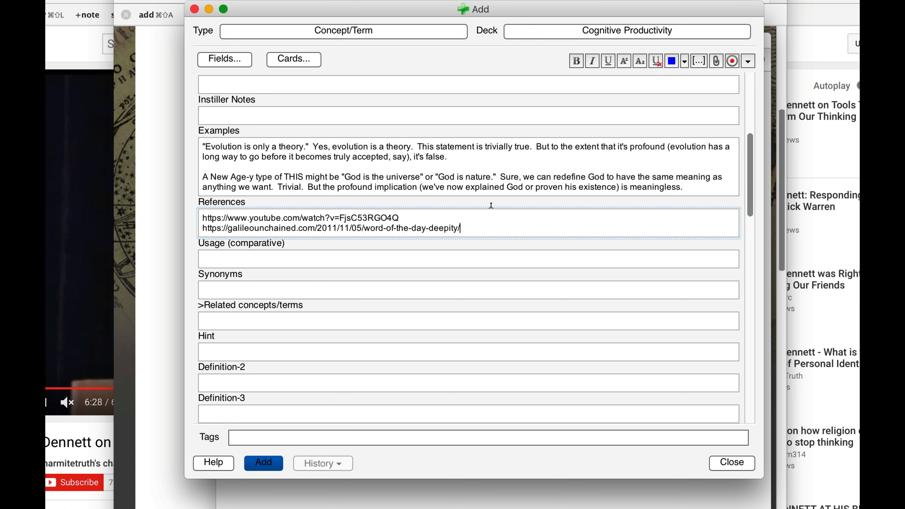
pyautogui.scroll(-10, 363, 289)
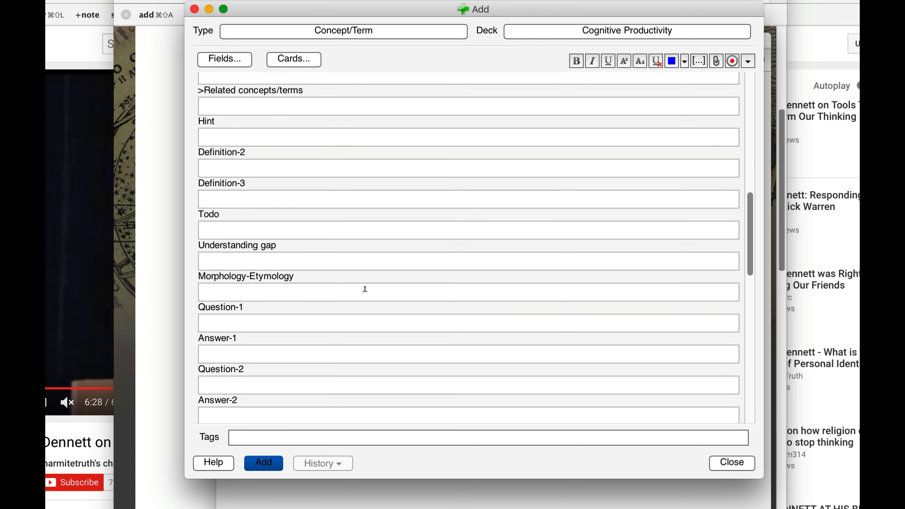
pyautogui.scroll(15, 365, 289)
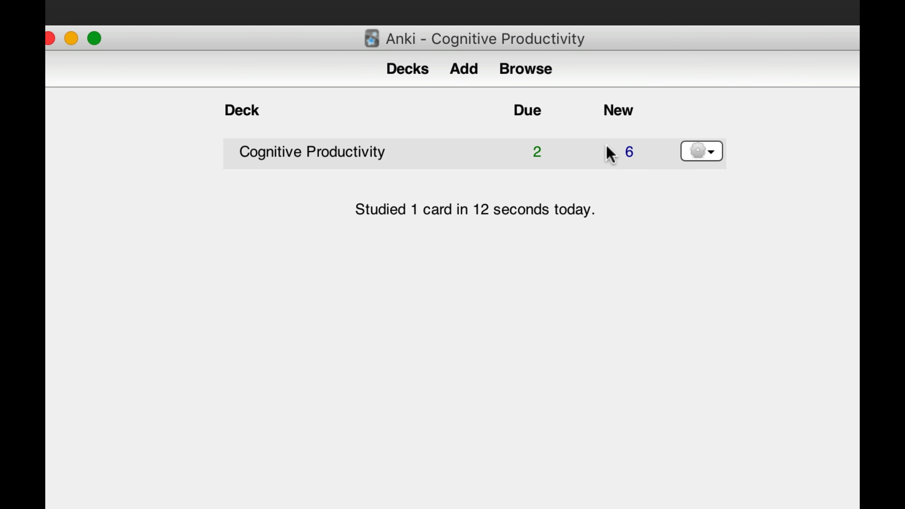
# Open the Cognitive Productivity deck and start a study session
pyautogui.moveTo(604, 141); pyautogui.dragTo(650, 150)
pyautogui.click(338, 162)
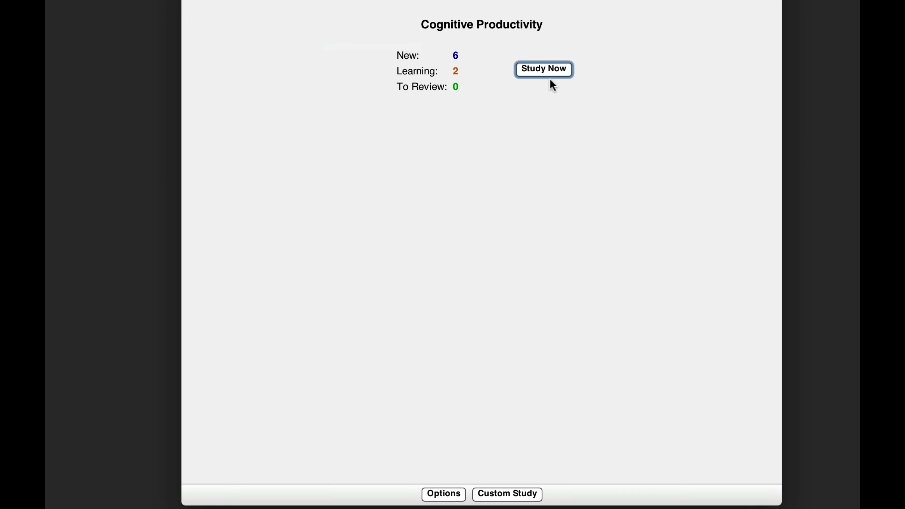
pyautogui.click(564, 69)
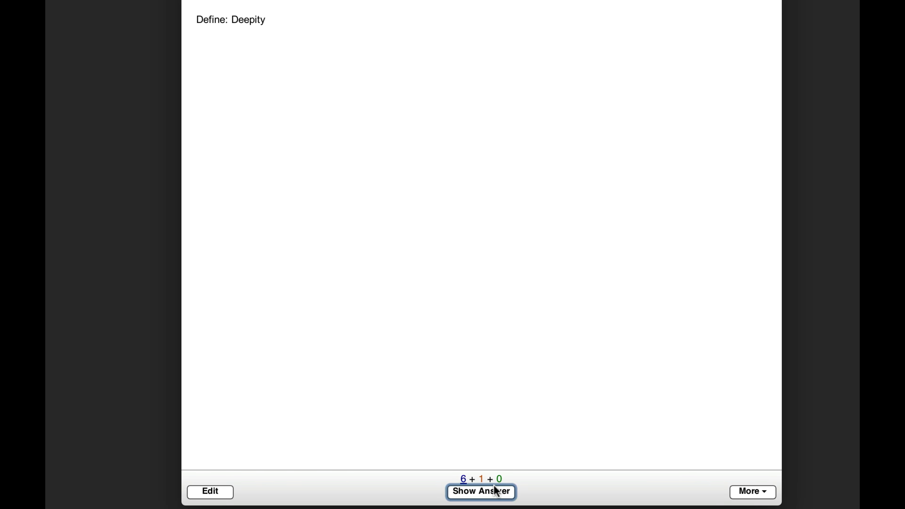
# Reveal the answer to the "Define: Deepity" card, review its example, and rate the card Good
pyautogui.click(496, 492)
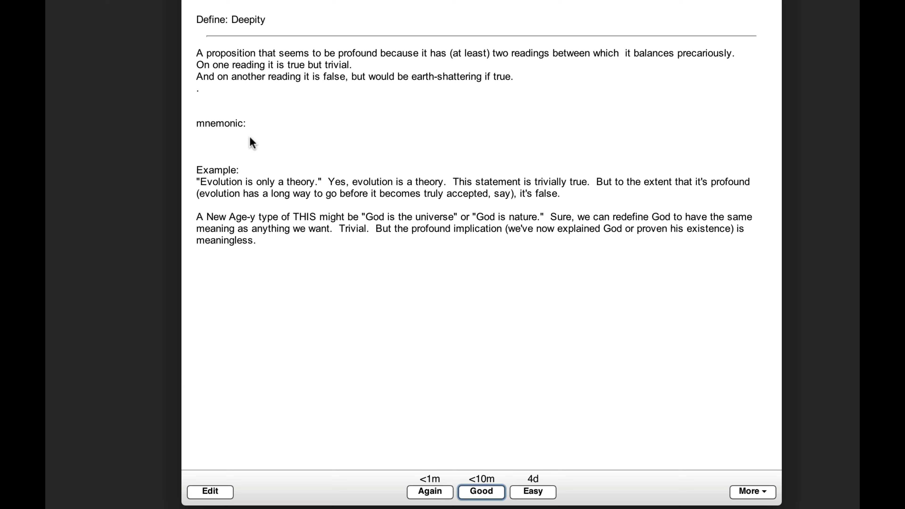
pyautogui.moveTo(203, 169); pyautogui.dragTo(277, 233)
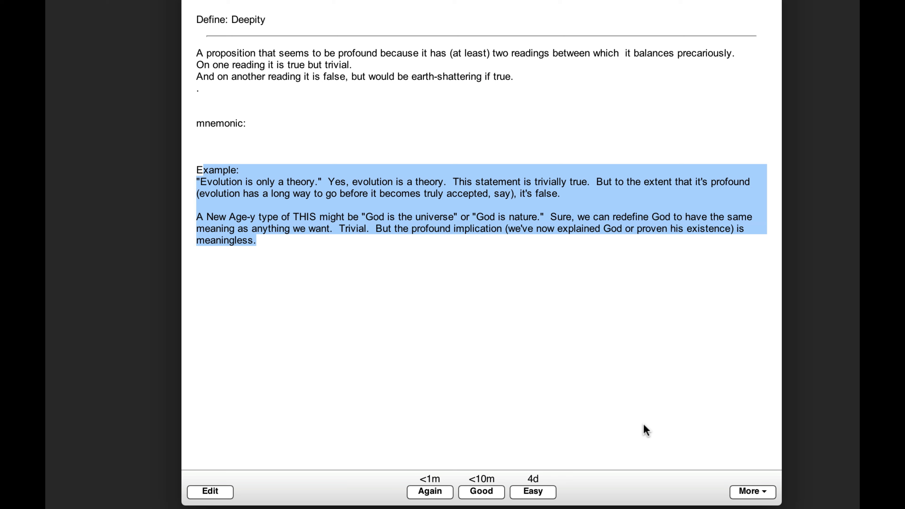
pyautogui.click(490, 492)
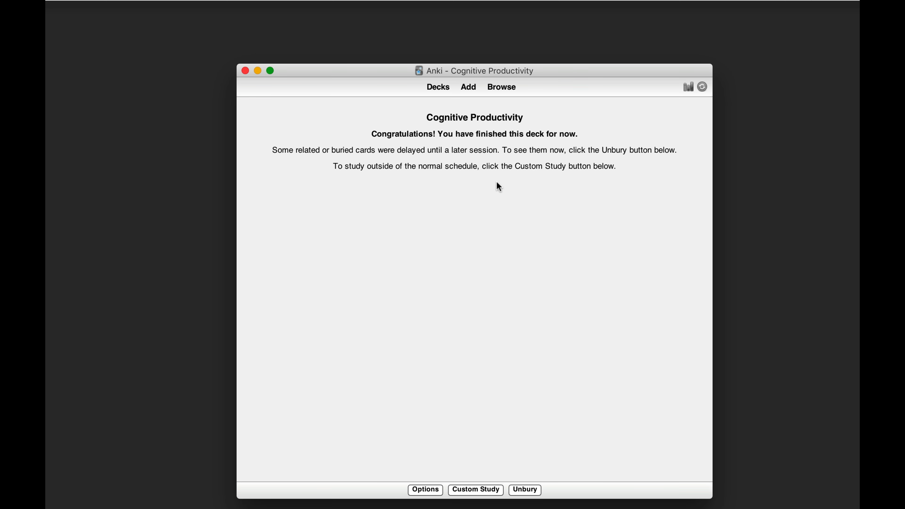
# Open the card browser and search the collection for "deepity"
pyautogui.click(499, 89)
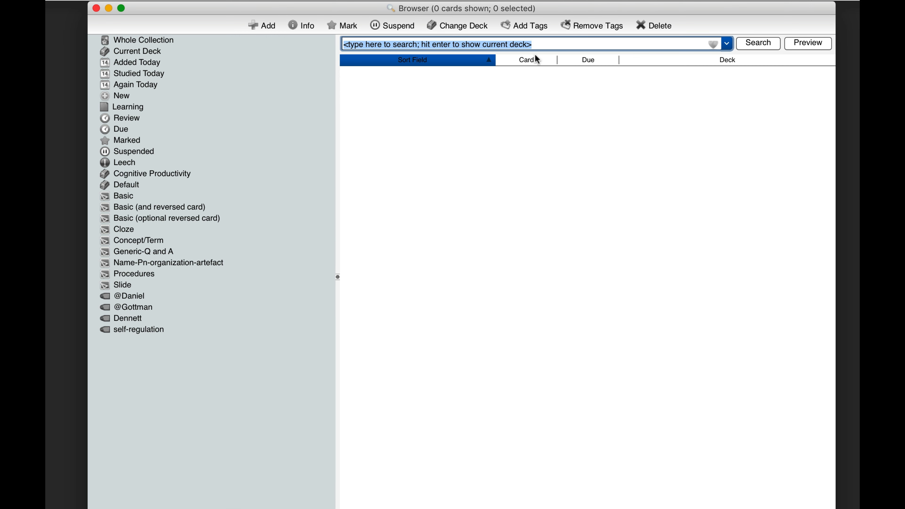
pyautogui.write('deepi')
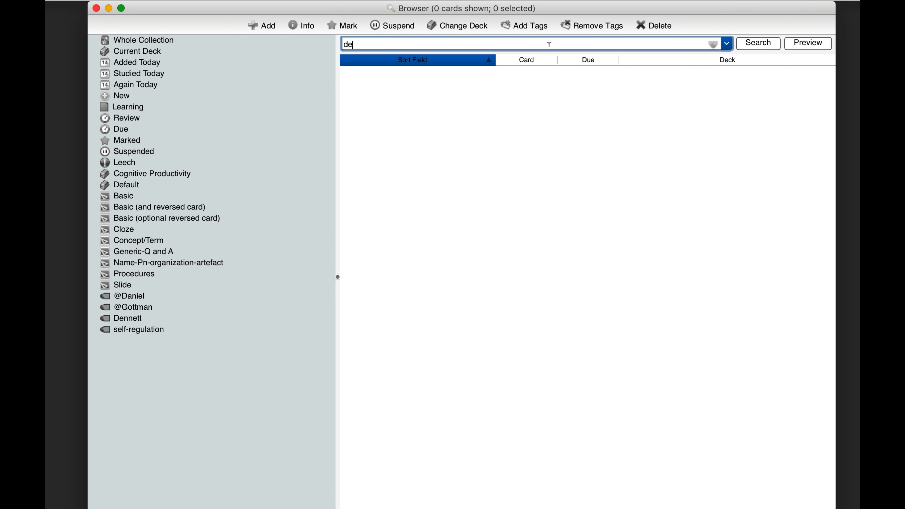
pyautogui.write('ty')
pyautogui.press('Return')
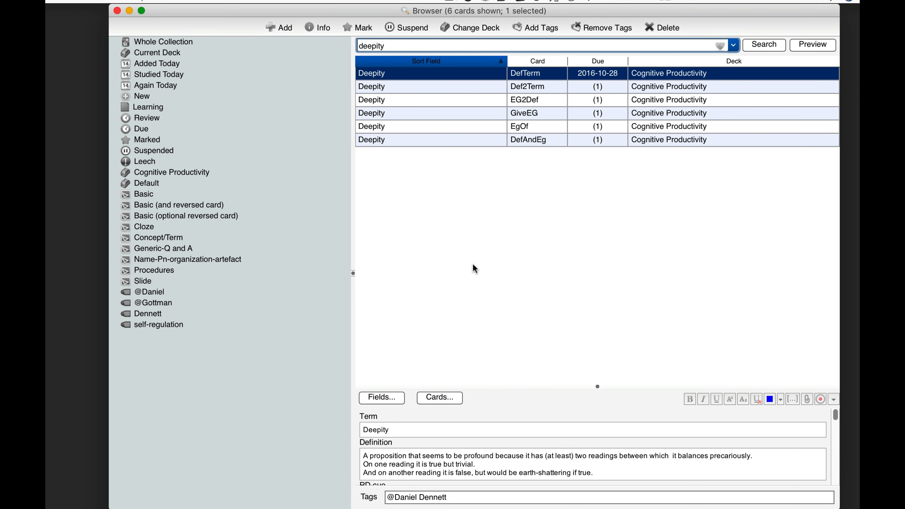
# Select the DefTerm card of the Deepity note and preview it
pyautogui.click(450, 302)
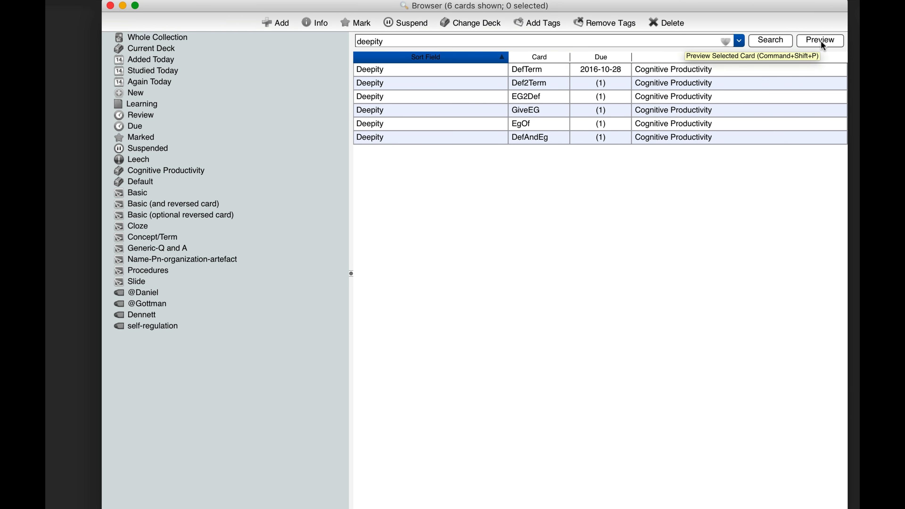
pyautogui.click(764, 68)
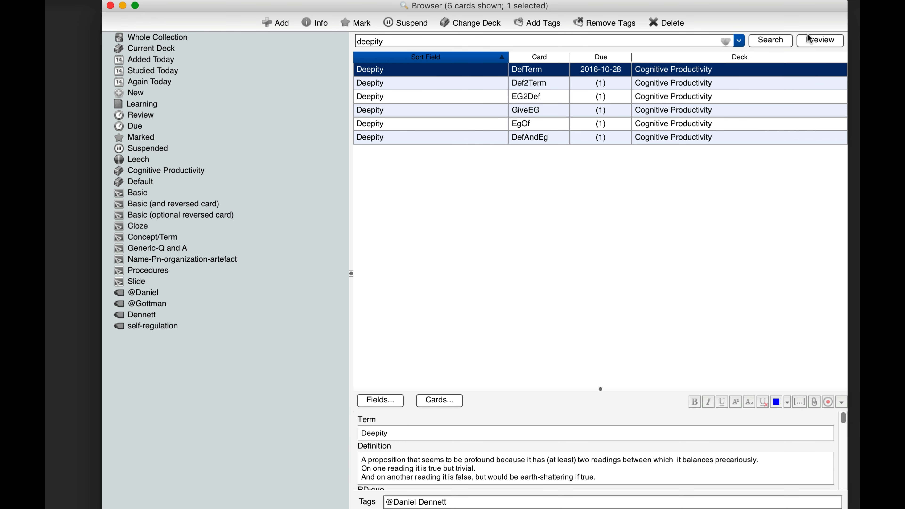
pyautogui.click(819, 41)
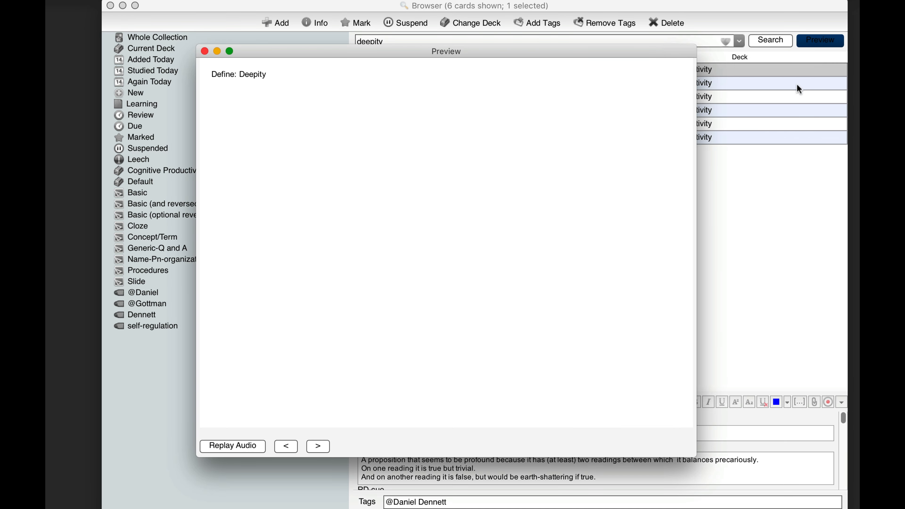
# Leave the DefTerm preview and preview the Def2Term card of the Deepity note instead
pyautogui.click(782, 97)
pyautogui.click(771, 82)
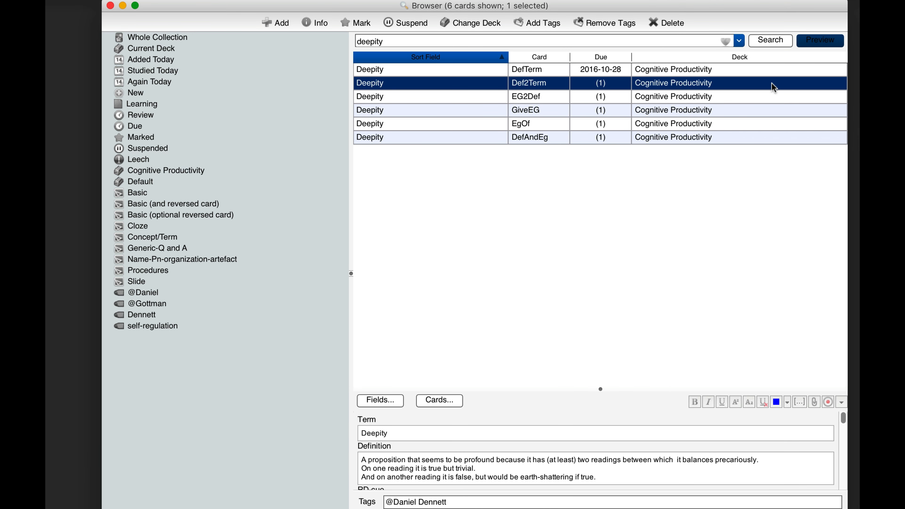
pyautogui.click(840, 42)
pyautogui.click(821, 40)
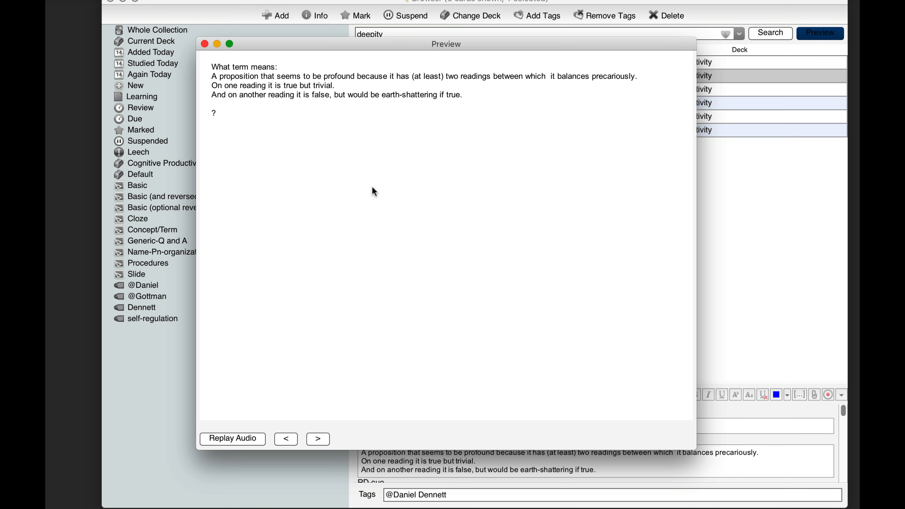
# Show the answer in the Def2Term card's preview, and preview the EG2Def card of the Deepity note instead
pyautogui.click(318, 439)
pyautogui.press('Escape')
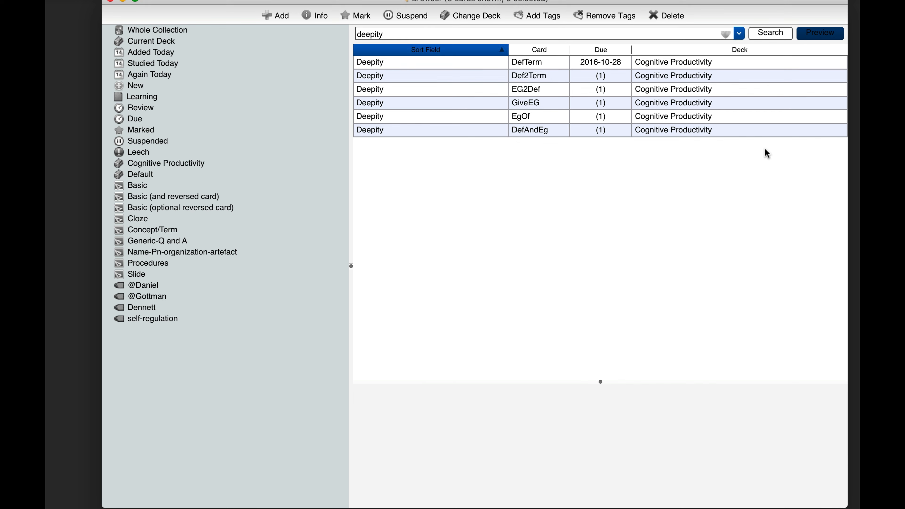
pyautogui.click(717, 87)
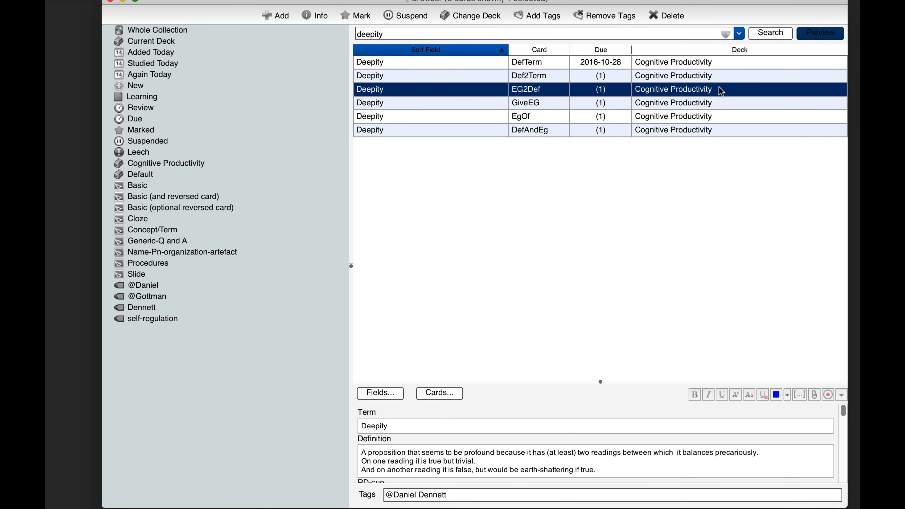
pyautogui.click(825, 34)
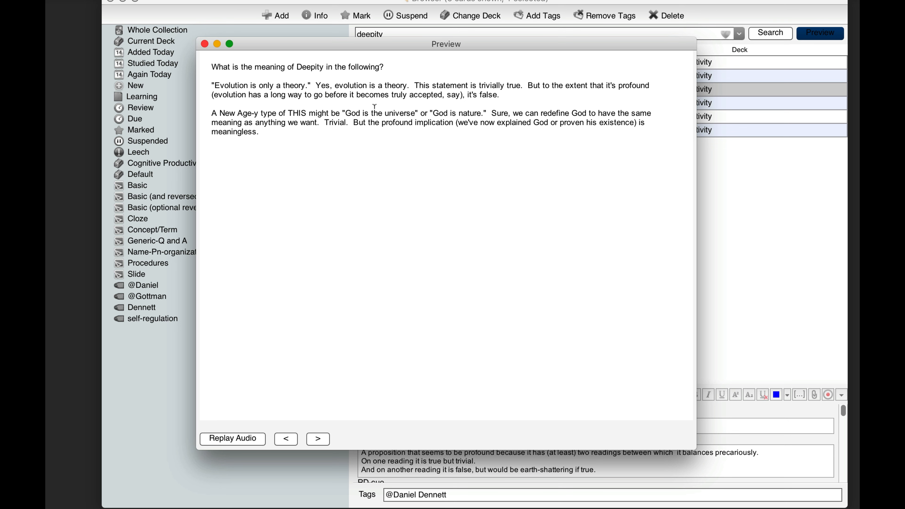
pyautogui.click(205, 43)
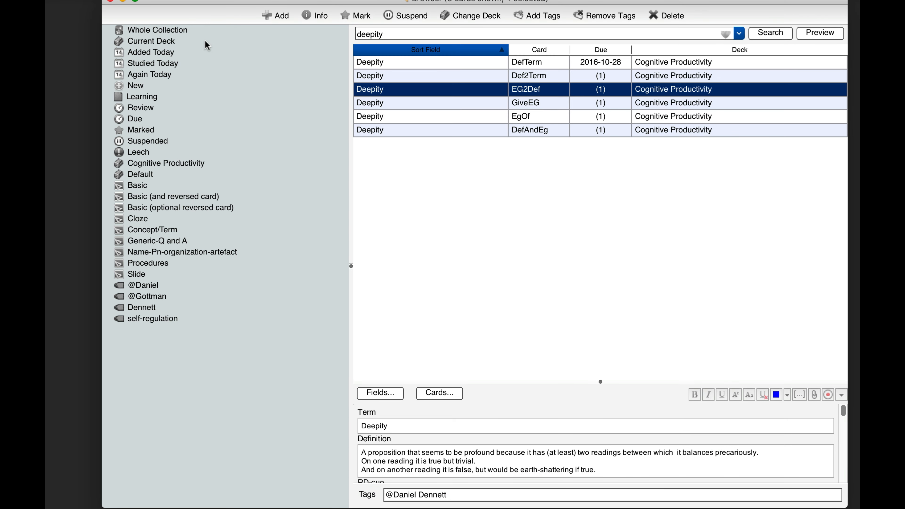
# List the cards of the current deck and suspend the EG2Def card of the Deepity note
pyautogui.click(210, 41)
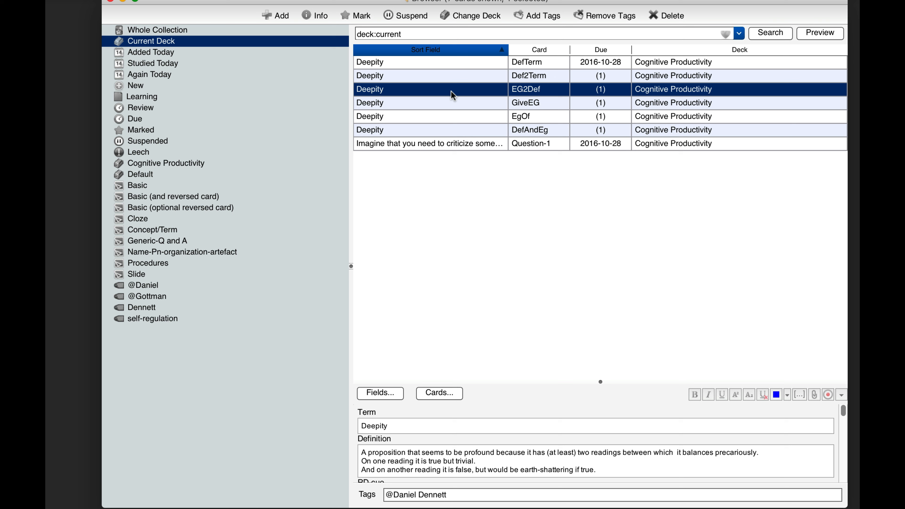
pyautogui.click(414, 21)
# Preview the GiveEG card of the Deepity note, reveal its answer, and close the preview
pyautogui.click(461, 105)
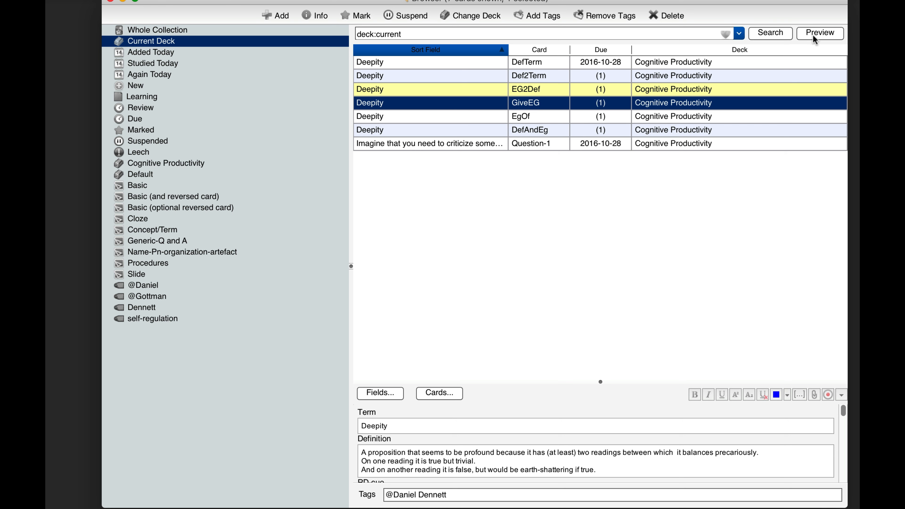
pyautogui.click(823, 34)
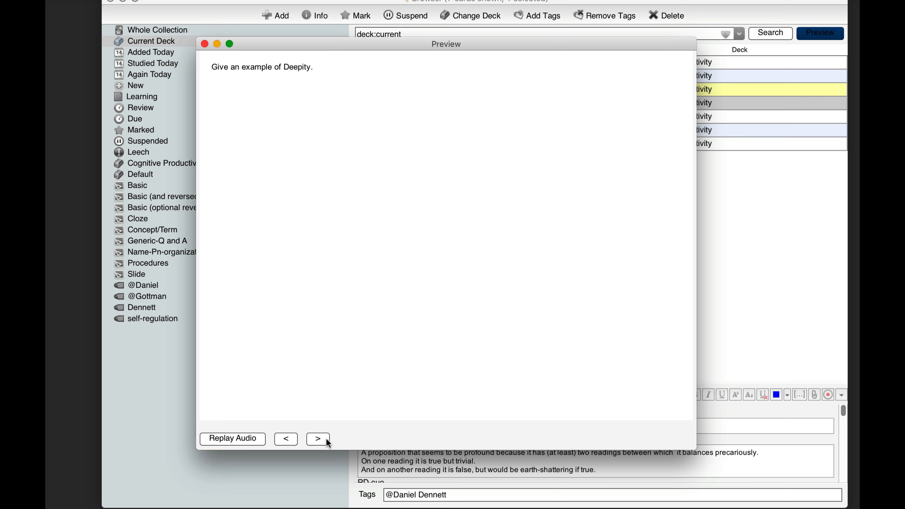
pyautogui.click(318, 439)
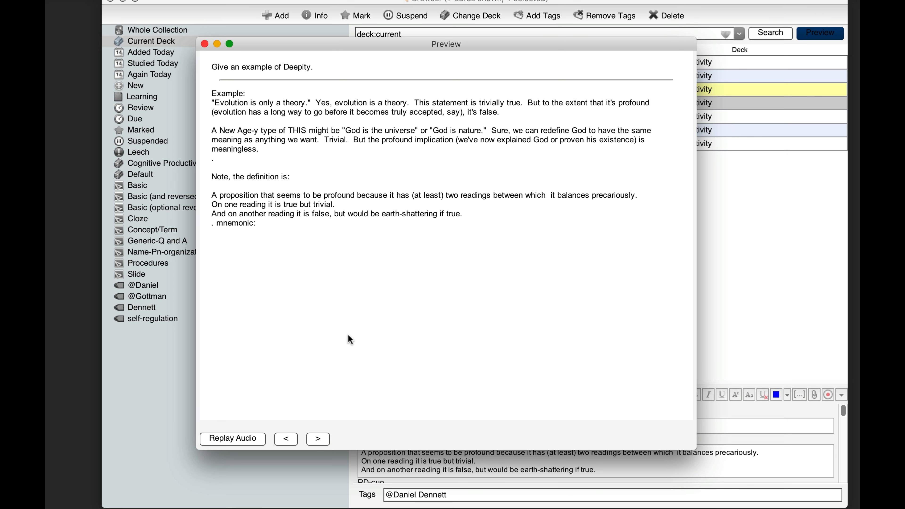
pyautogui.click(205, 44)
# Preview the EgOf card of the Deepity note, examine the word "THIS" in its example, and close the preview
pyautogui.click(562, 119)
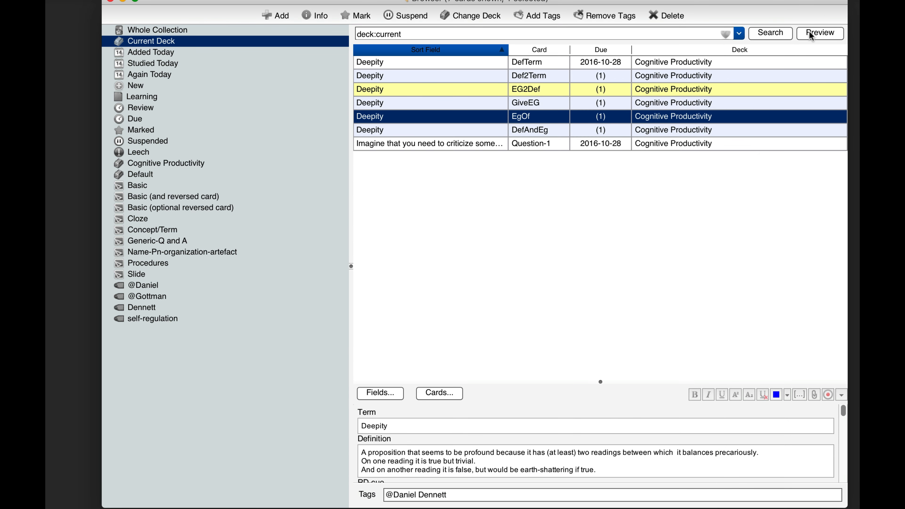
pyautogui.click(817, 31)
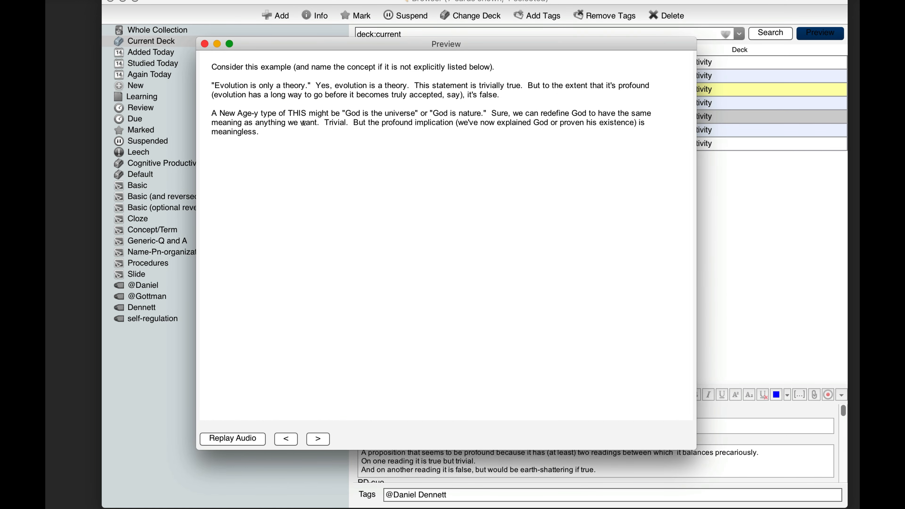
pyautogui.doubleClick(295, 112)
pyautogui.click(205, 44)
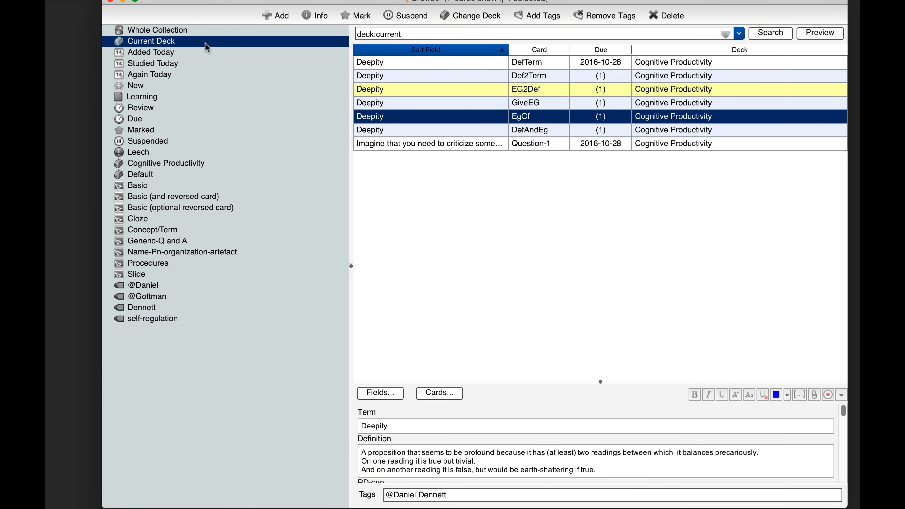
# Preview the question of the Deepity note's DefAndEg card and close the preview
pyautogui.click(566, 131)
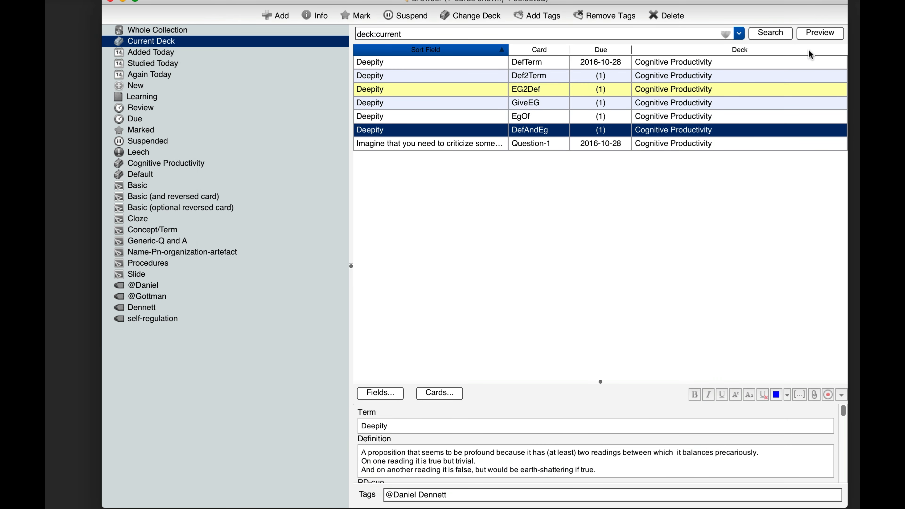
pyautogui.click(821, 33)
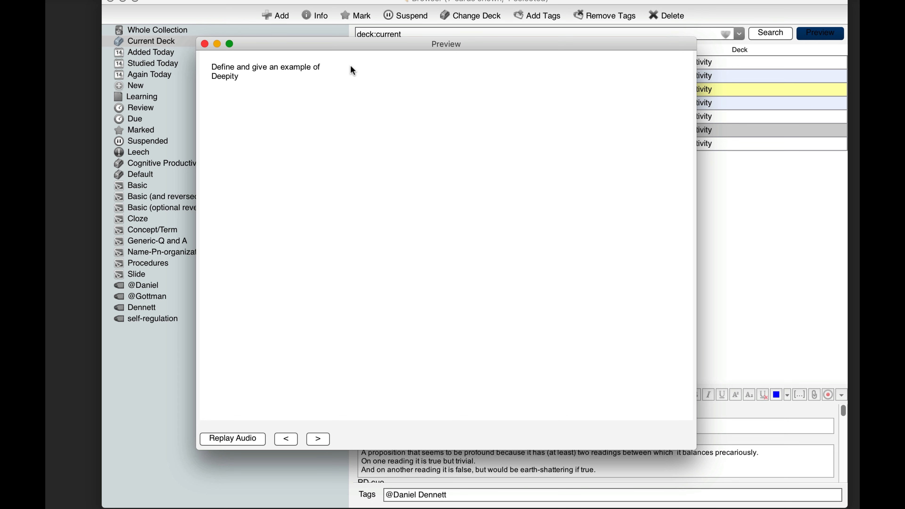
pyautogui.click(205, 44)
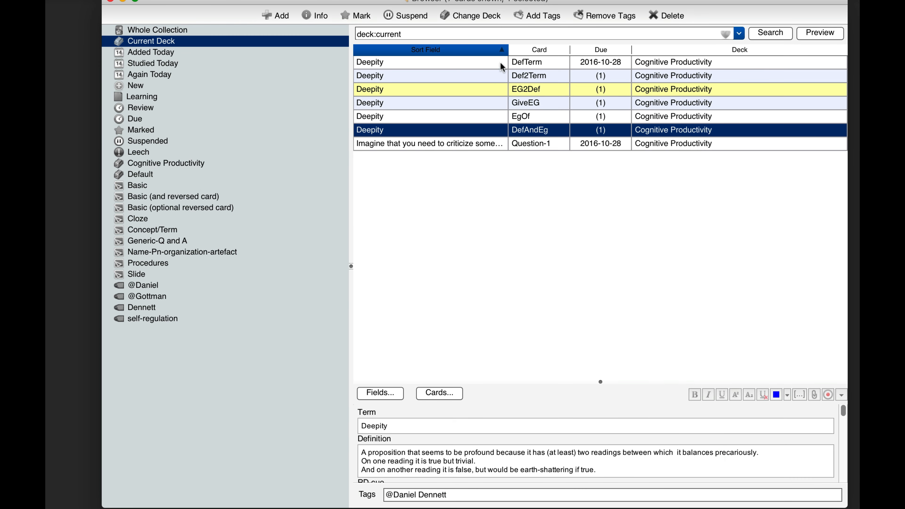
# Select all the Deepity cards in the card list, from DefTerm through DefAndEg
pyautogui.keyDown('shift'); pyautogui.click(523, 65); pyautogui.keyUp('shift')
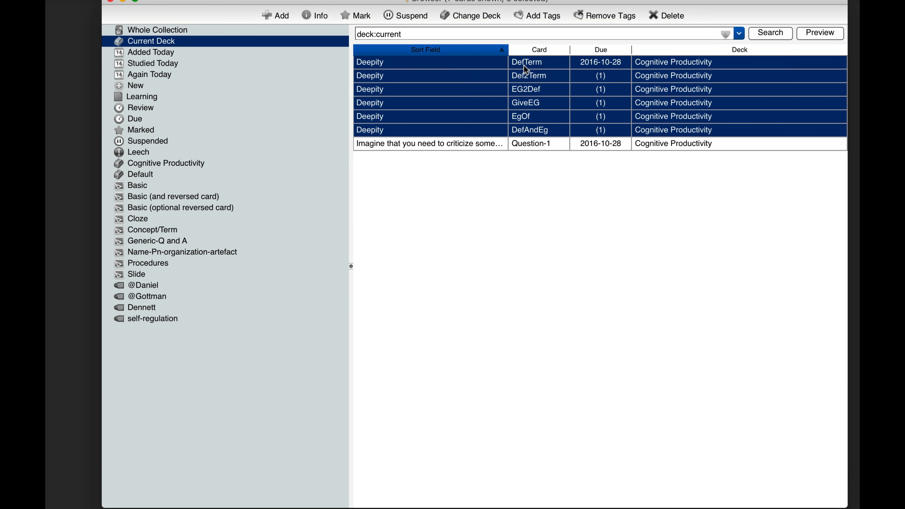